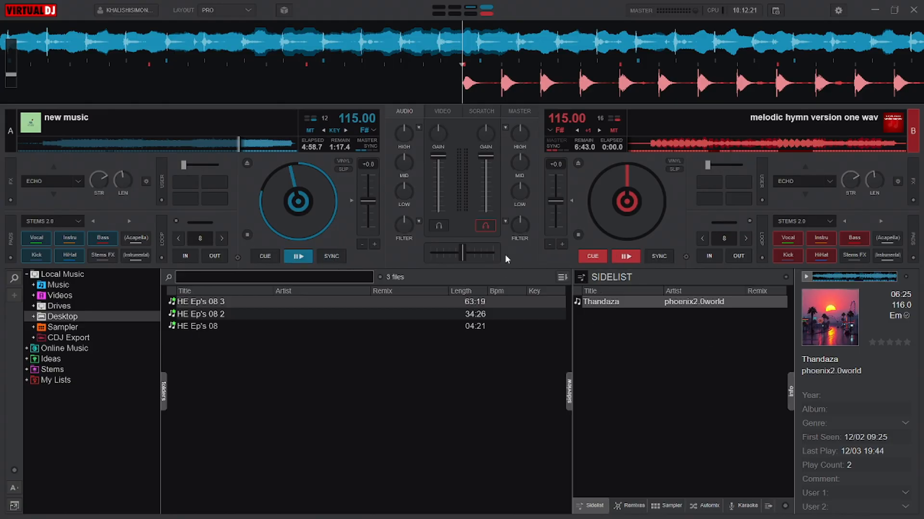
# Step: Play deck A with its low EQ turned down, and start deck B with its volume fader fully lowered
pyautogui.moveTo(489, 177); pyautogui.dragTo(487, 214)
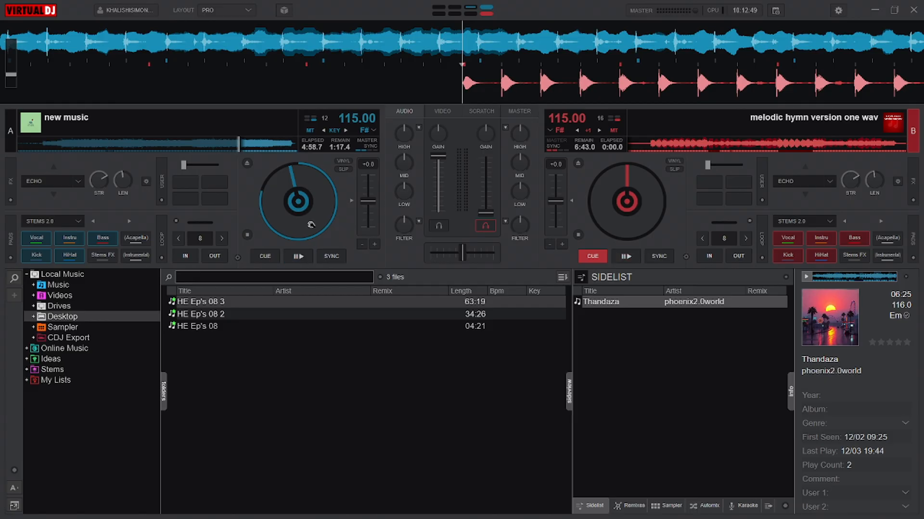
pyautogui.click(299, 257)
pyautogui.moveTo(405, 191); pyautogui.dragTo(420, 394)
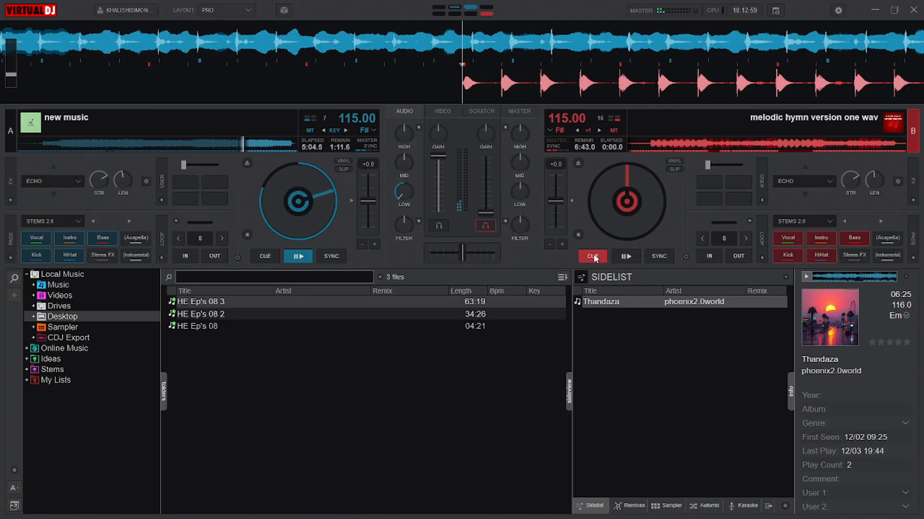
pyautogui.click(623, 256)
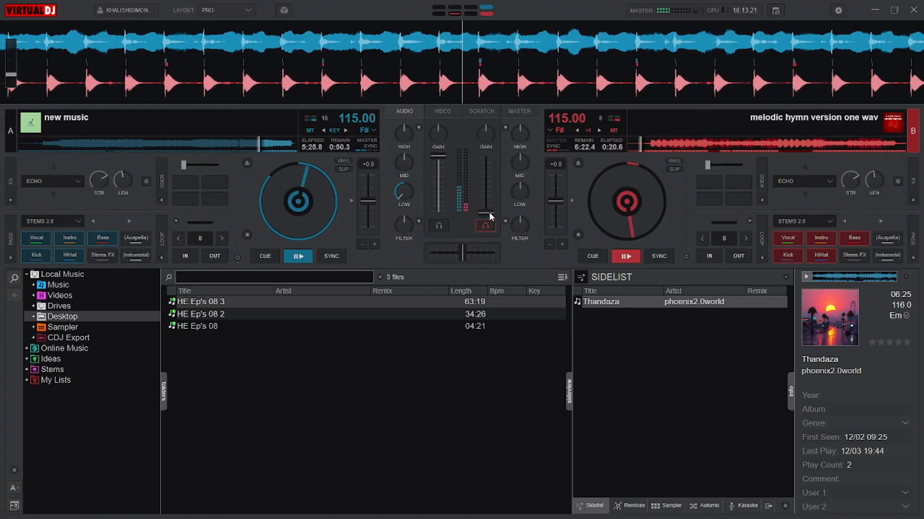
# Step: Raise deck B's volume to full, and gradually fade deck A's volume down to zero
pyautogui.moveTo(489, 211)
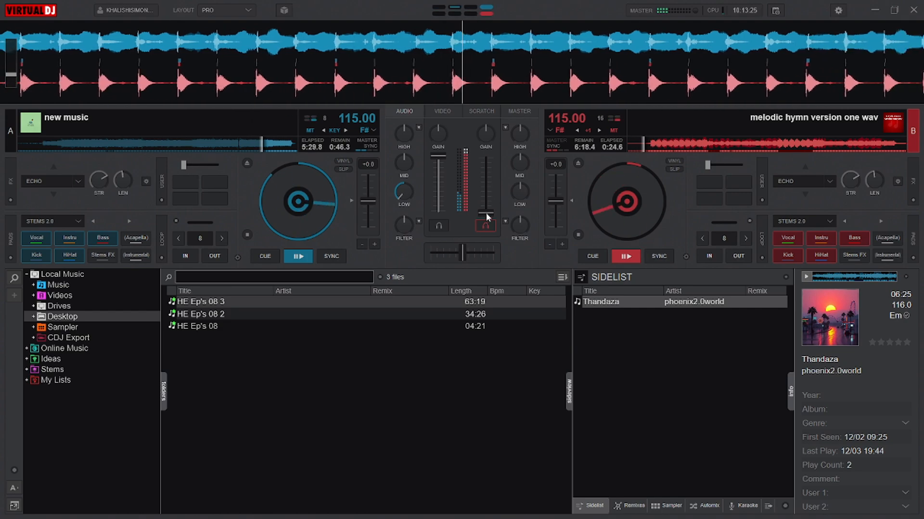
pyautogui.moveTo(487, 194); pyautogui.dragTo(484, 157)
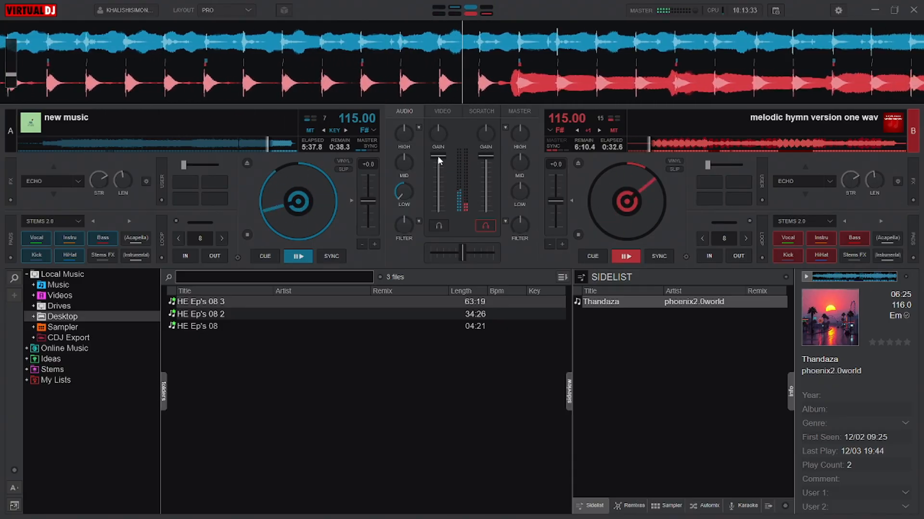
pyautogui.moveTo(437, 155); pyautogui.dragTo(441, 175)
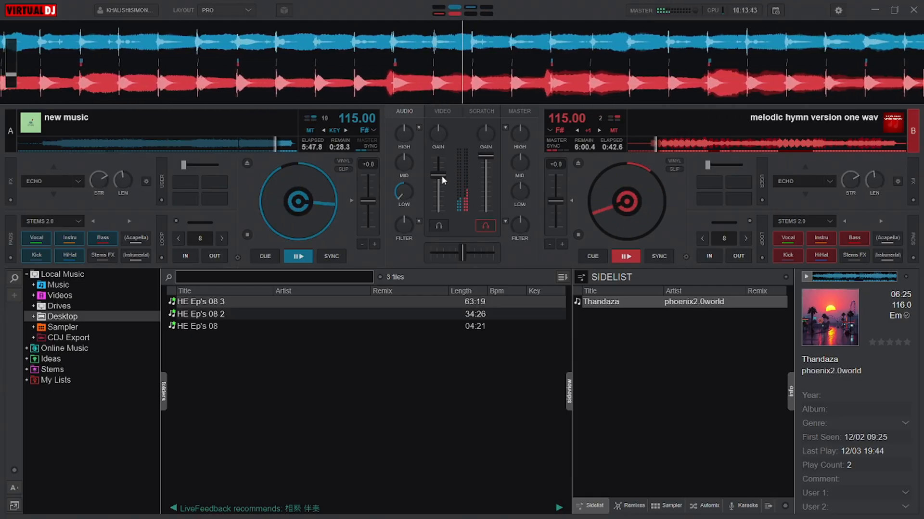
pyautogui.moveTo(440, 175); pyautogui.dragTo(443, 213)
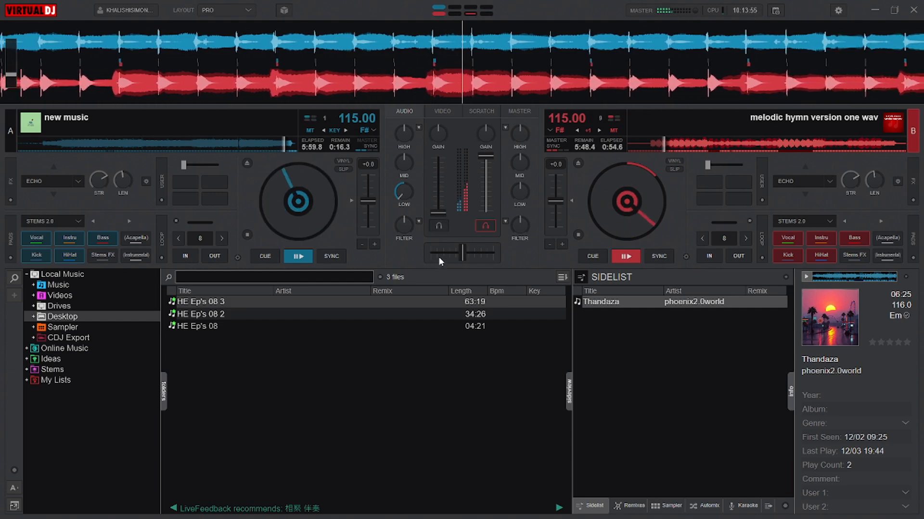
# Step: Return deck B to its cue point and move deck A back to about 5:07 elapsed
pyautogui.click(592, 256)
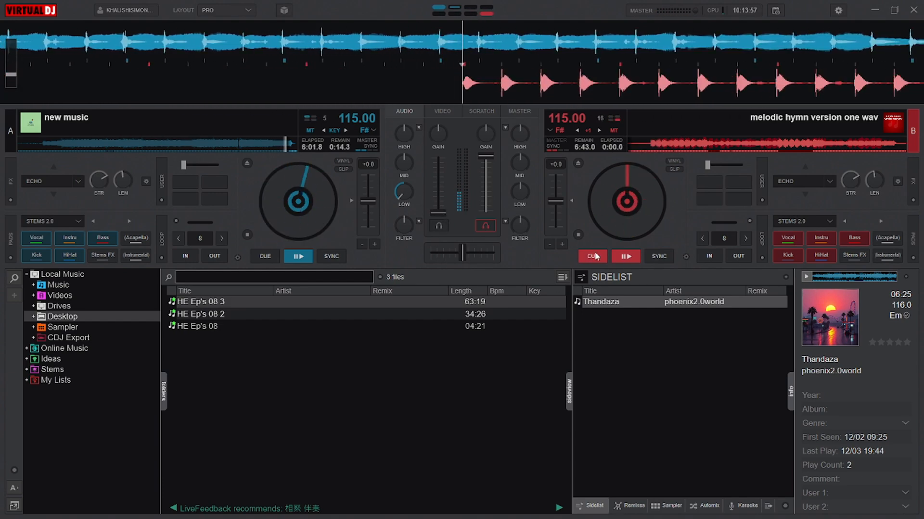
pyautogui.click(247, 144)
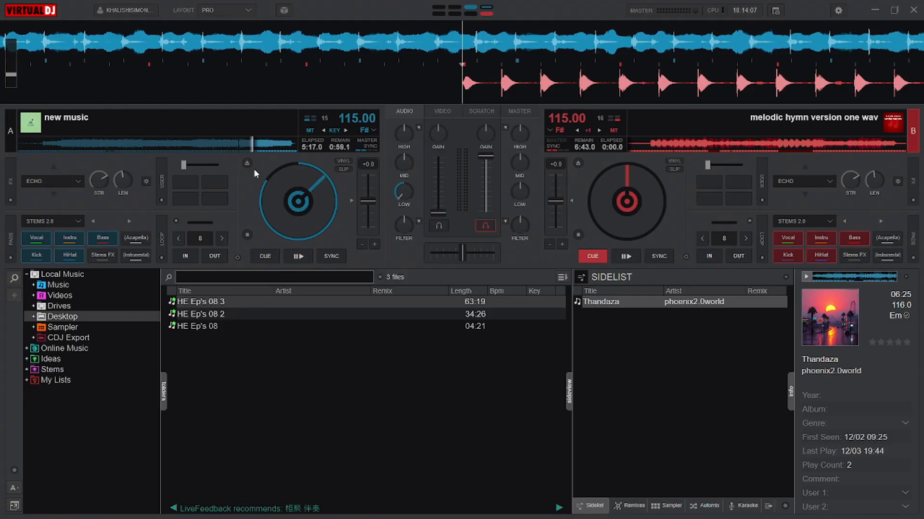
pyautogui.click(244, 145)
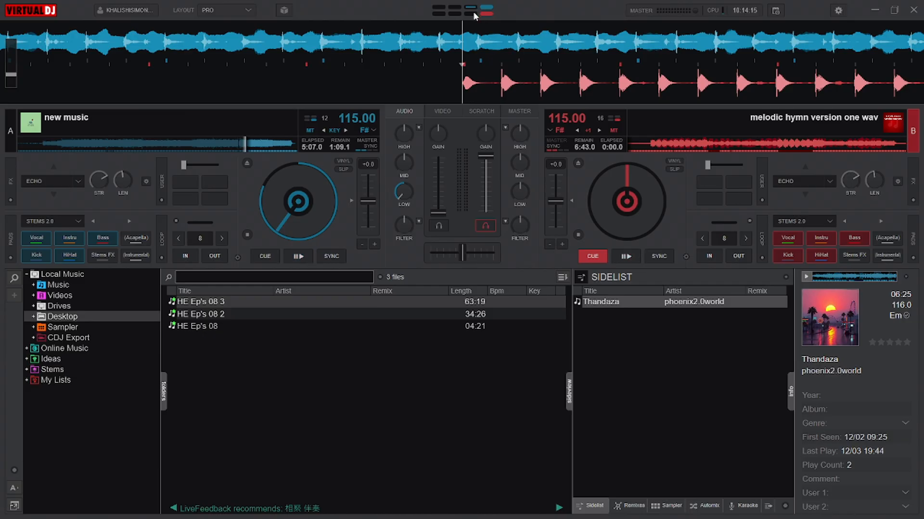
pyautogui.click(591, 256)
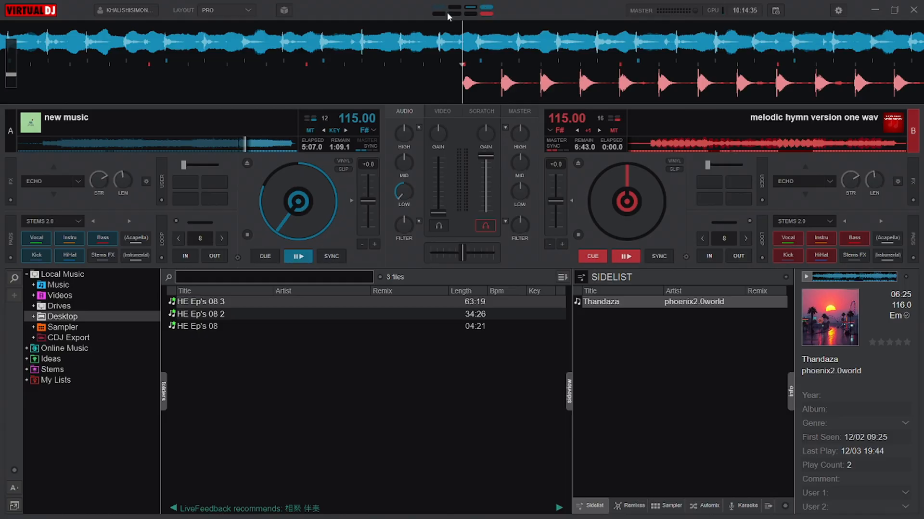
# Step: Play both decks together for a few seconds, and pause both tracks
pyautogui.click(299, 257)
pyautogui.click(633, 256)
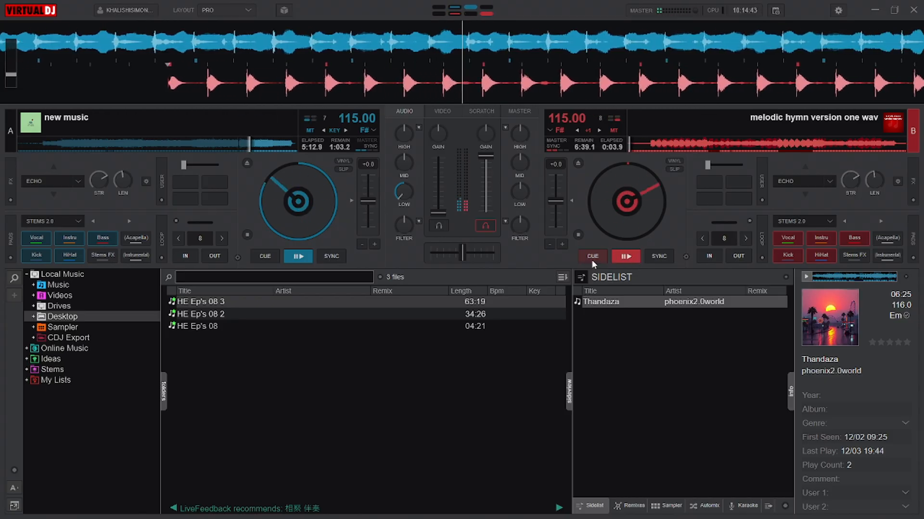
pyautogui.click(625, 257)
pyautogui.click(298, 256)
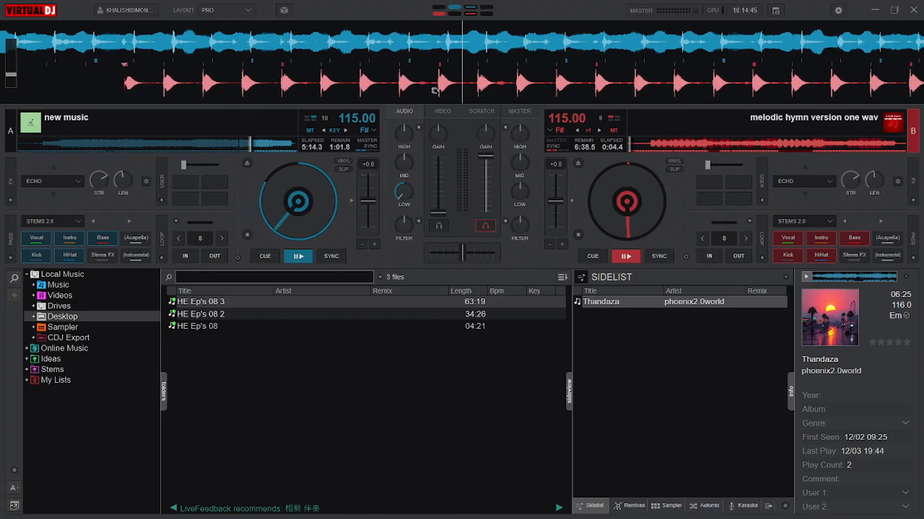
# Step: Set deck A's volume to full and deck B's to zero, and reposition deck B to about 0:09 and deck A to about 1:13 remaining
pyautogui.moveTo(432, 209); pyautogui.dragTo(485, 212)
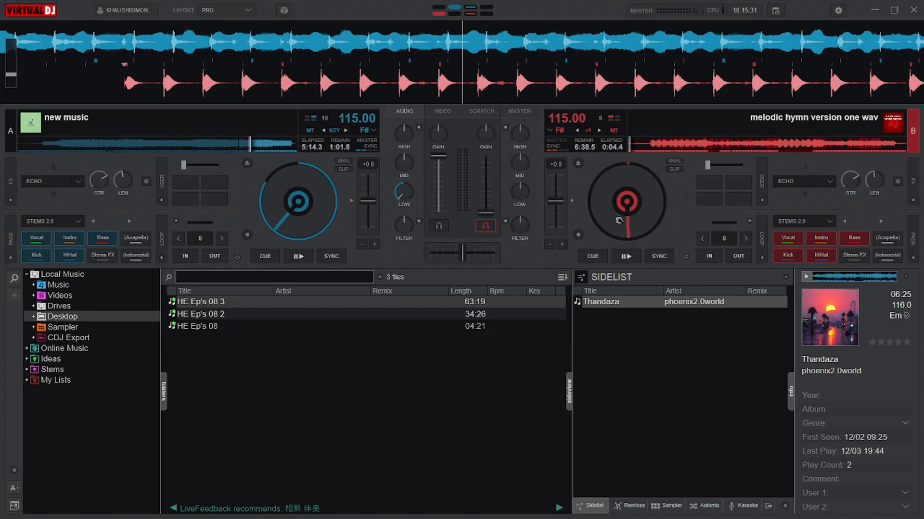
pyautogui.moveTo(620, 220)
pyautogui.mouseDown()
pyautogui.moveTo(662, 219)
pyautogui.moveTo(628, 149)
pyautogui.moveTo(615, 152)
pyautogui.moveTo(664, 180)
pyautogui.moveTo(604, 129)
pyautogui.moveTo(672, 151)
pyautogui.moveTo(628, 217)
pyautogui.moveTo(571, 208)
pyautogui.moveTo(645, 128)
pyautogui.moveTo(614, 212)
pyautogui.moveTo(637, 97)
pyautogui.mouseUp()
pyautogui.moveTo(618, 201); pyautogui.dragTo(678, 155)
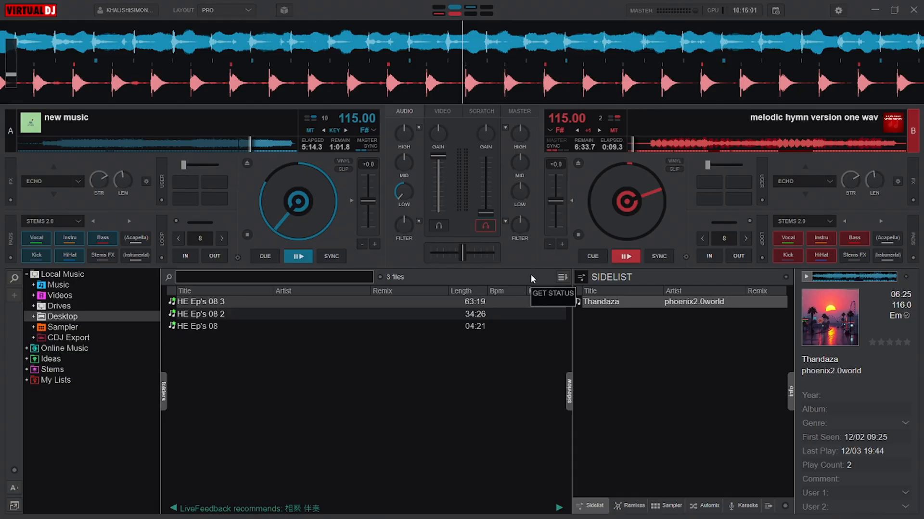
pyautogui.click(243, 147)
# Step: Change the main interface skin to Virtually Pioneer in the settings
pyautogui.click(837, 10)
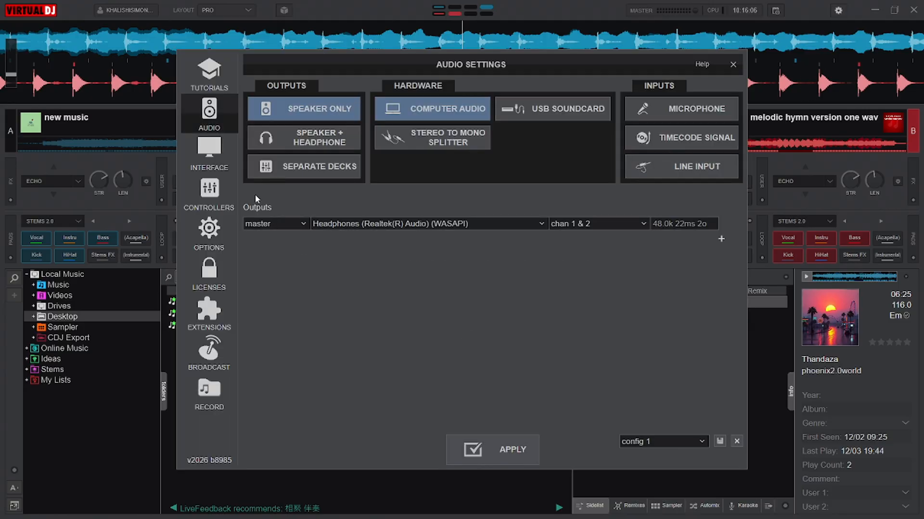
pyautogui.click(211, 148)
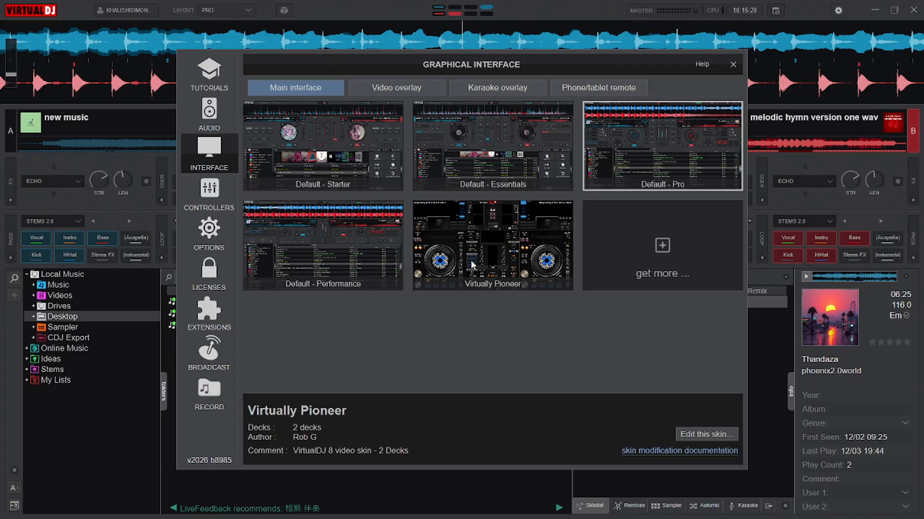
pyautogui.click(472, 243)
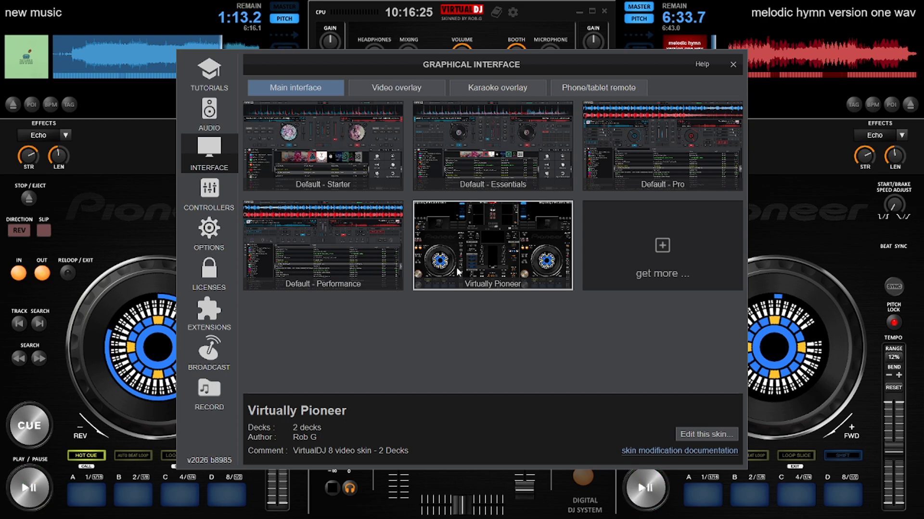
# Step: Look at the additional skins available for download, and close the settings
pyautogui.click(663, 247)
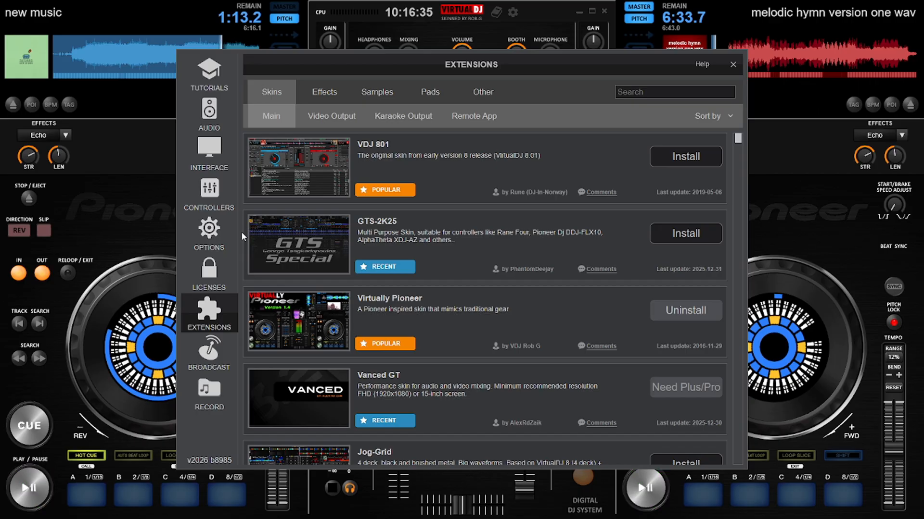
pyautogui.click(215, 158)
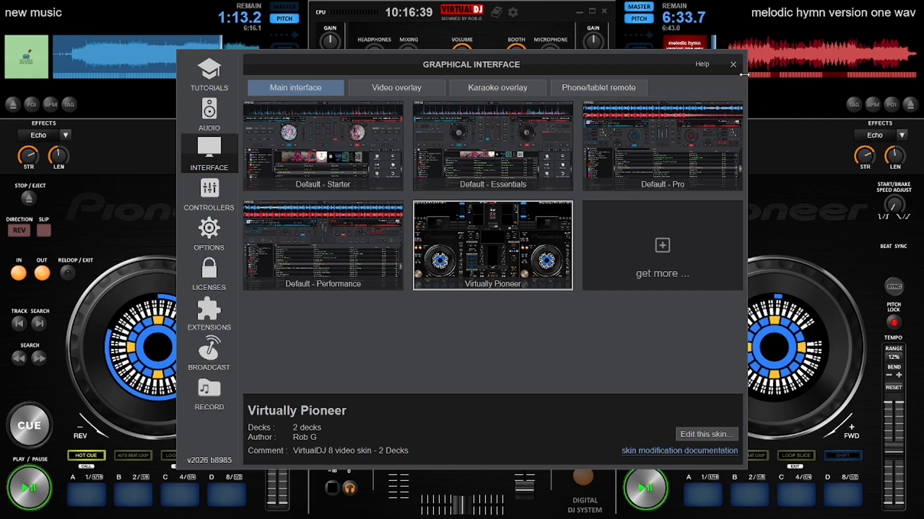
pyautogui.click(733, 64)
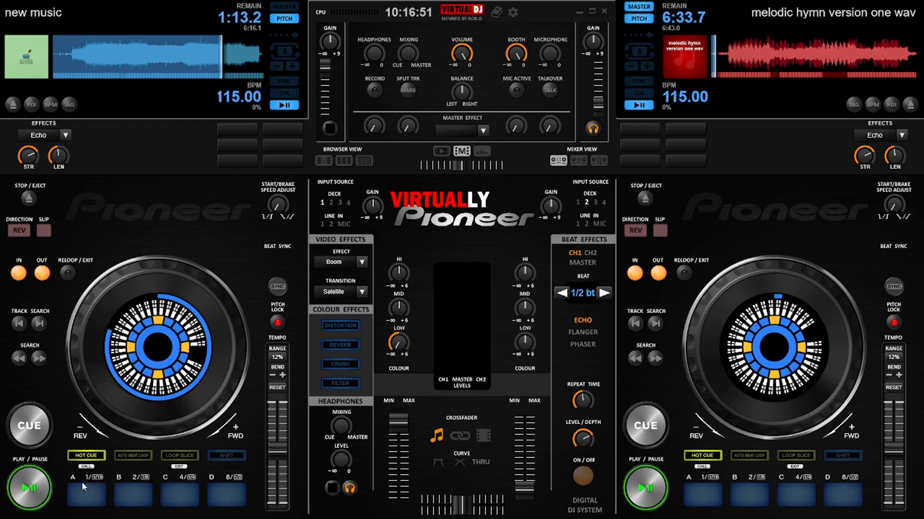
# Step: Play deck A, switch deck B's pads to auto beat loop mode and start deck B
pyautogui.click(37, 488)
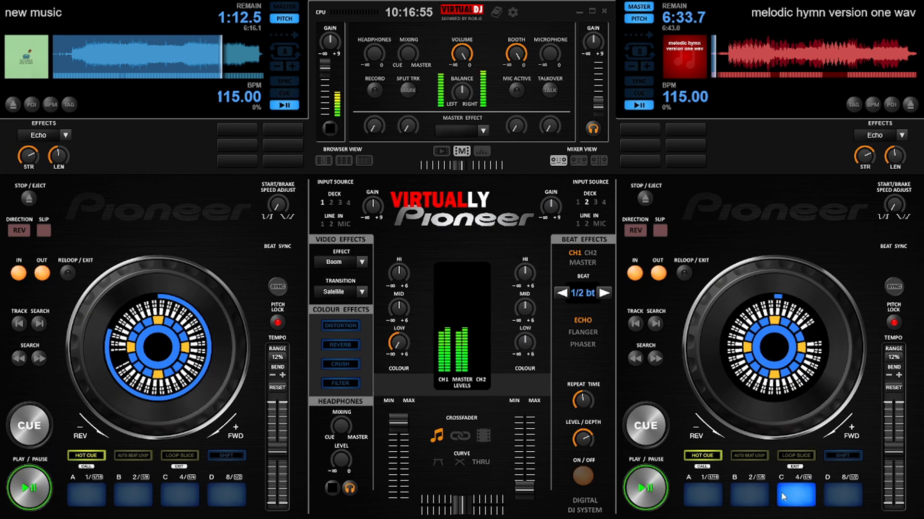
pyautogui.click(750, 456)
pyautogui.click(790, 496)
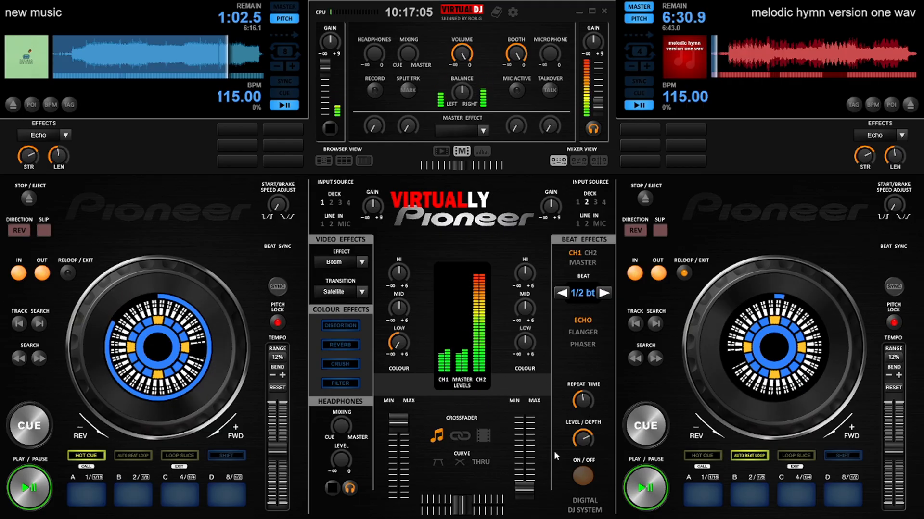
# Step: Crossfade by raising deck B's volume to full and gradually lowering deck A's to minimum, and return deck B to its cue point
pyautogui.moveTo(528, 488); pyautogui.dragTo(524, 466)
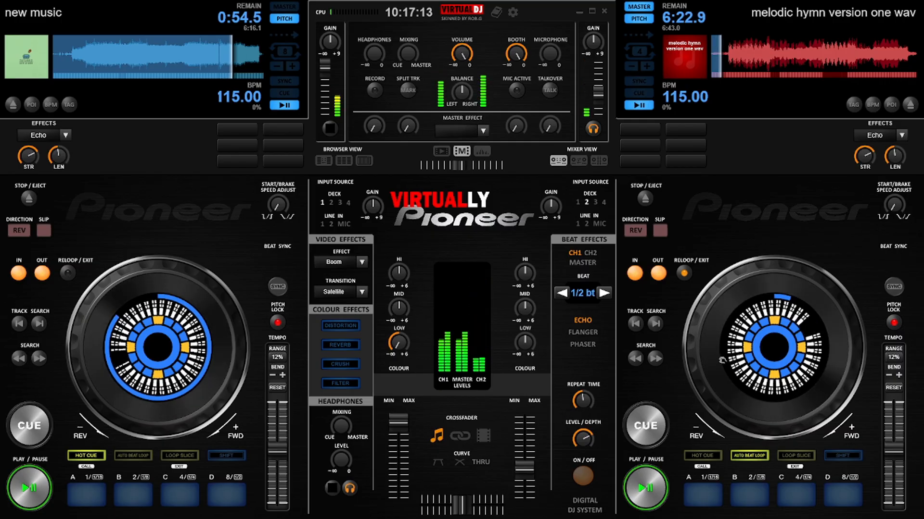
pyautogui.moveTo(529, 459); pyautogui.dragTo(534, 409)
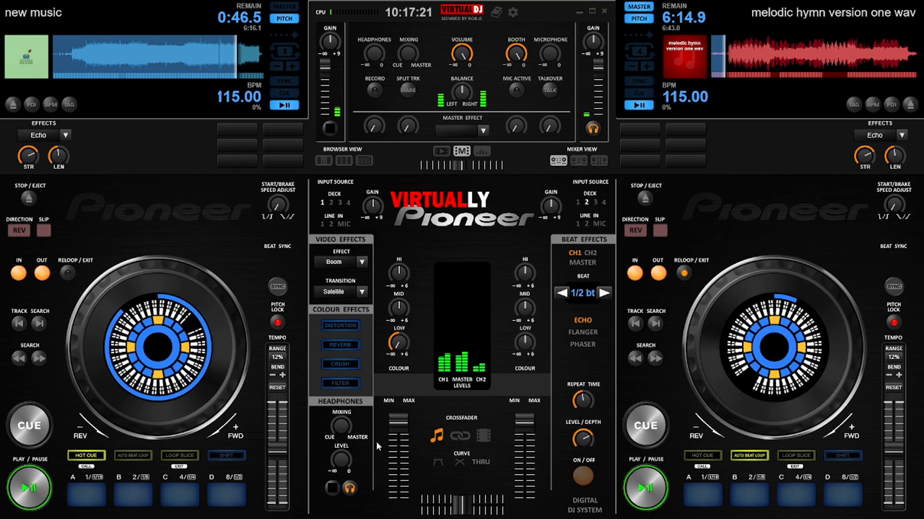
pyautogui.moveTo(400, 430)
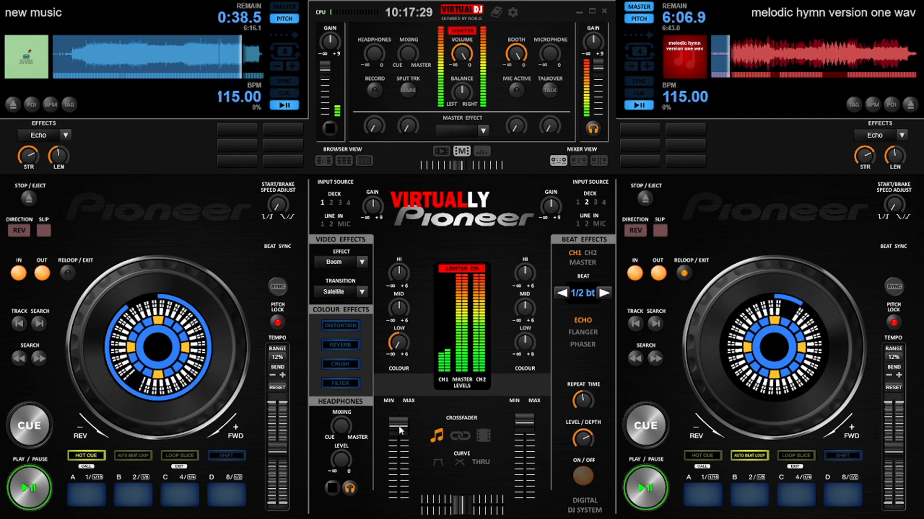
pyautogui.moveTo(400, 428); pyautogui.dragTo(399, 433)
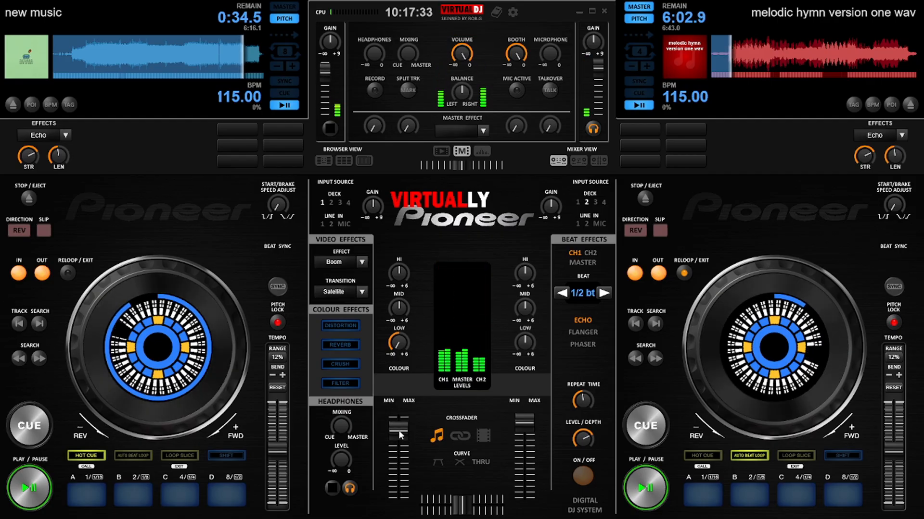
pyautogui.moveTo(399, 431); pyautogui.dragTo(399, 438)
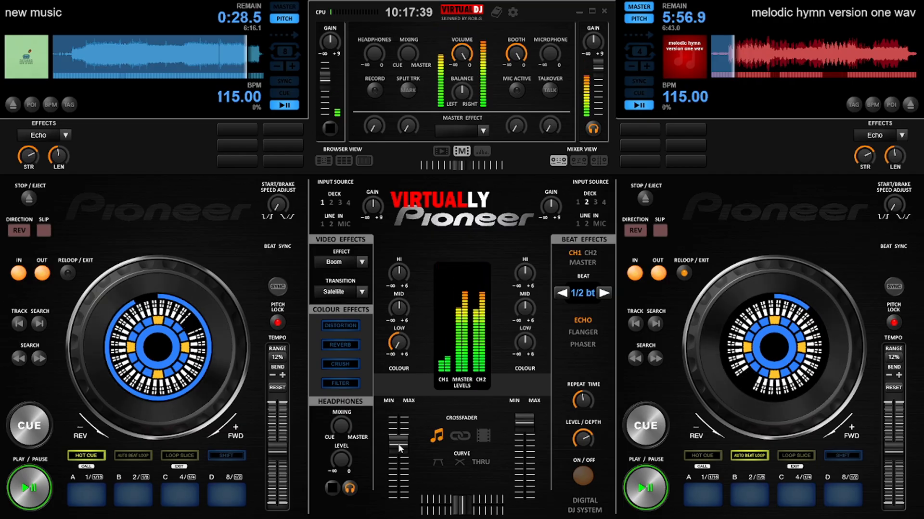
pyautogui.moveTo(399, 449); pyautogui.dragTo(399, 455)
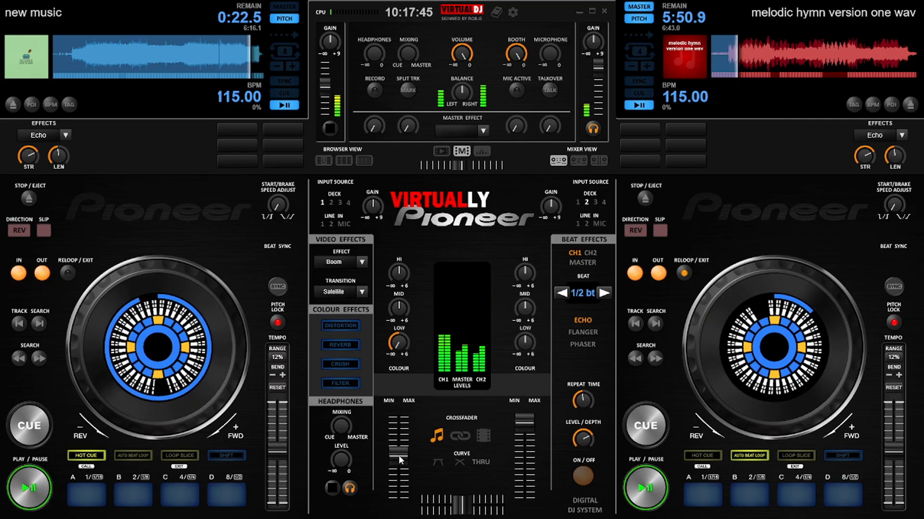
pyautogui.moveTo(398, 455); pyautogui.dragTo(397, 469)
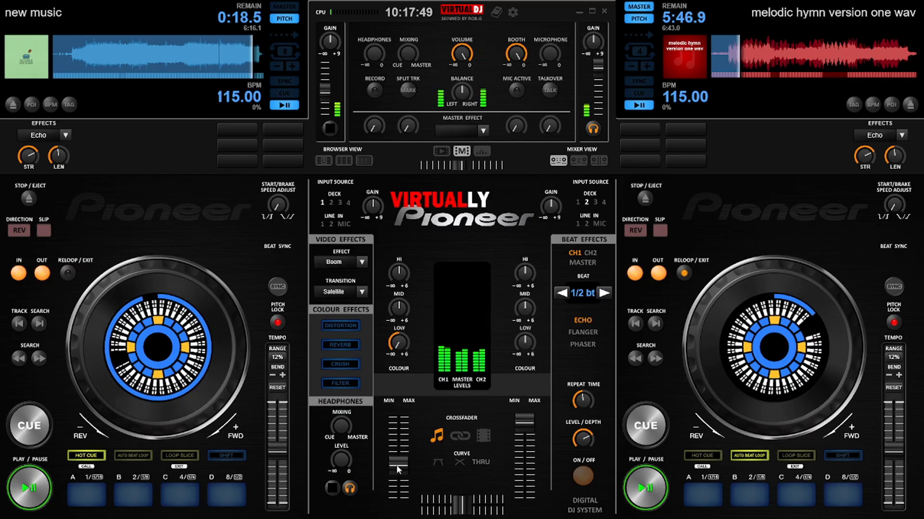
pyautogui.moveTo(398, 469); pyautogui.dragTo(401, 491)
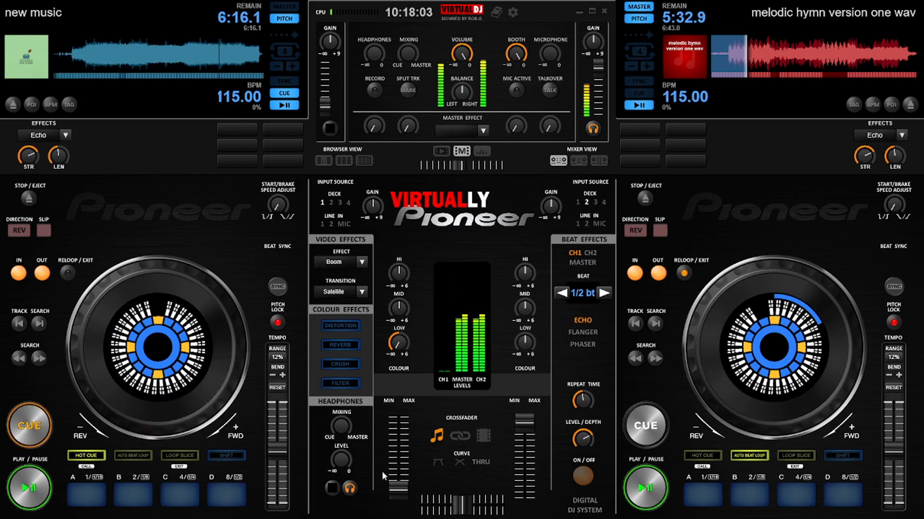
pyautogui.click(659, 433)
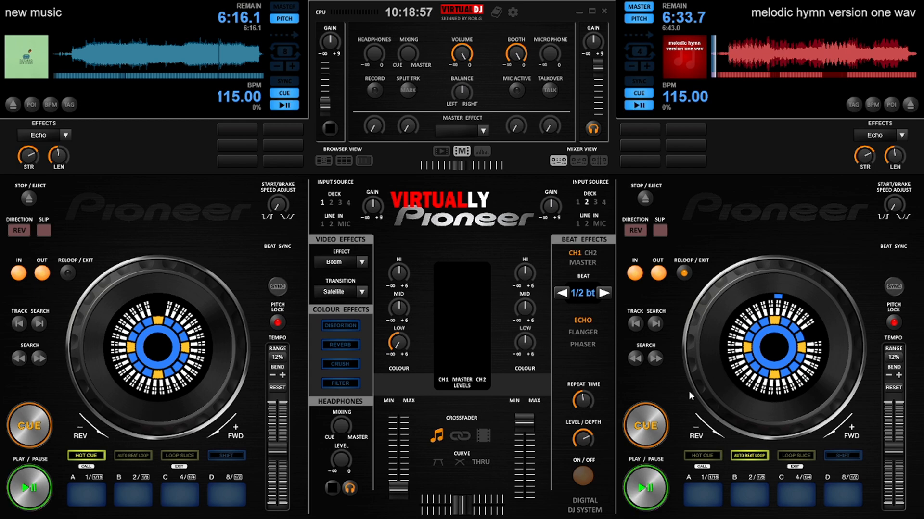
# Step: Open the audio settings and choose the Speaker + Headphone output configuration
pyautogui.click(514, 11)
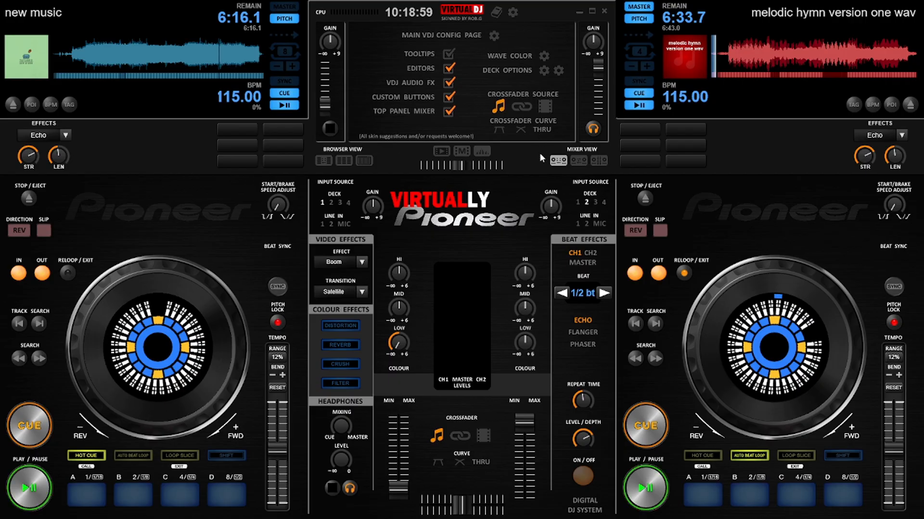
pyautogui.click(494, 35)
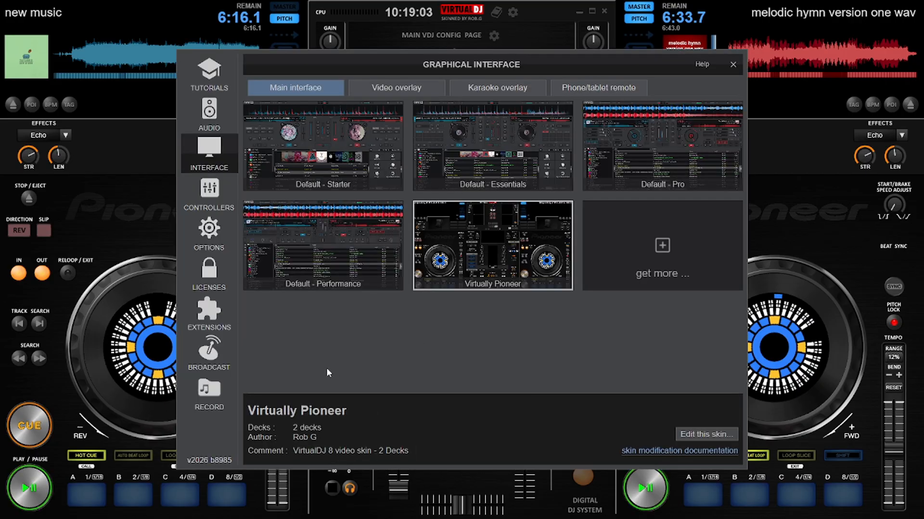
pyautogui.click(210, 114)
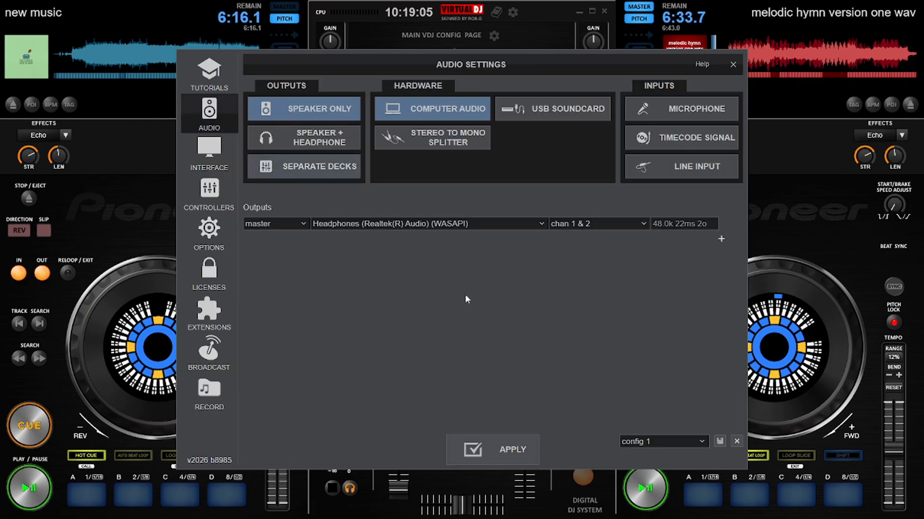
pyautogui.click(331, 144)
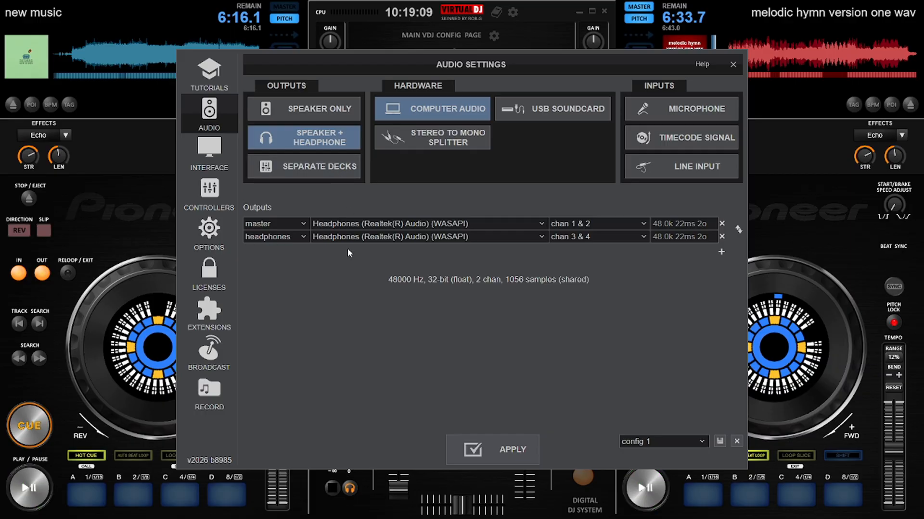
# Step: Assign the master output to Speakers (Realtek(R) Audio) and the headphones output to Headphones (Realtek(R) Audio)
pyautogui.click(542, 223)
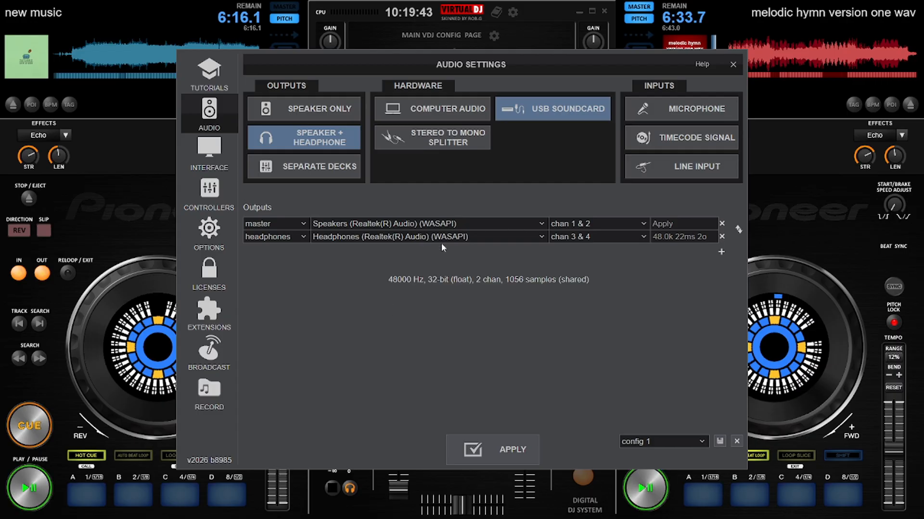
pyautogui.click(352, 239)
pyautogui.click(358, 277)
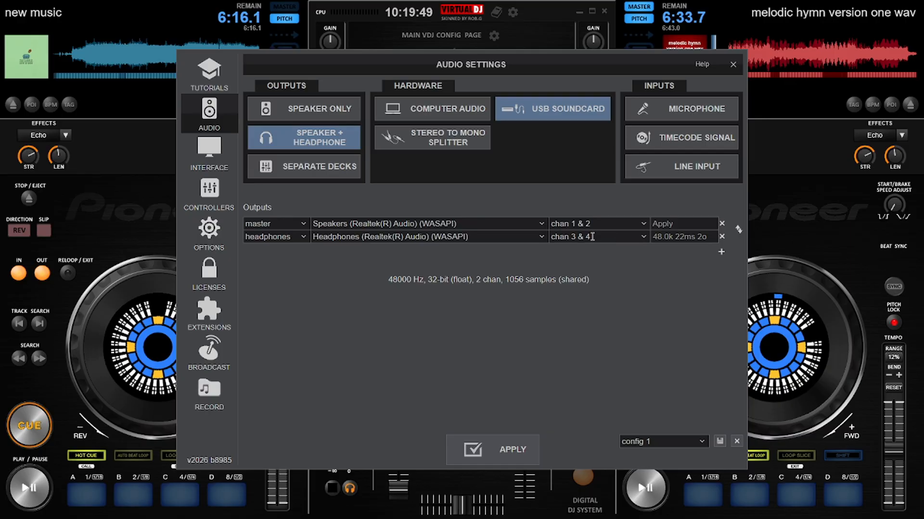
# Step: Set the headphones output to chan 1 & 2, apply the audio configuration and close the settings
pyautogui.click(641, 239)
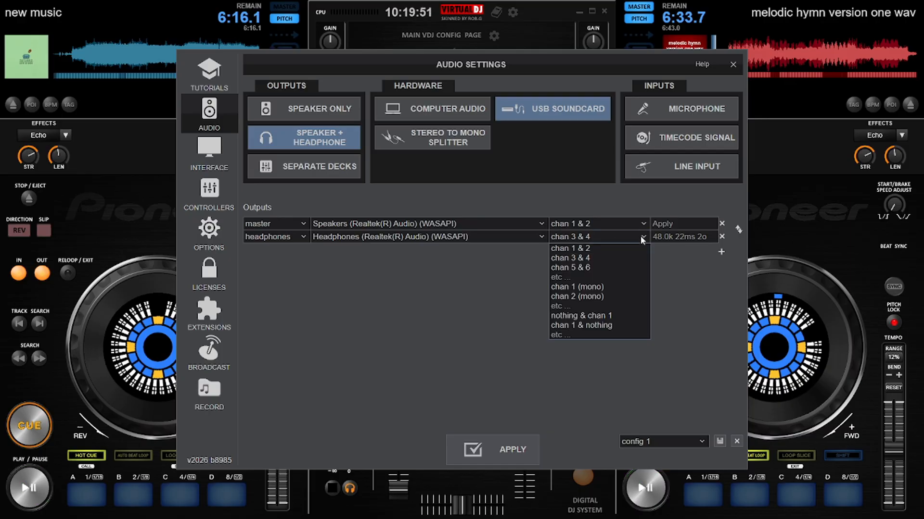
pyautogui.click(577, 244)
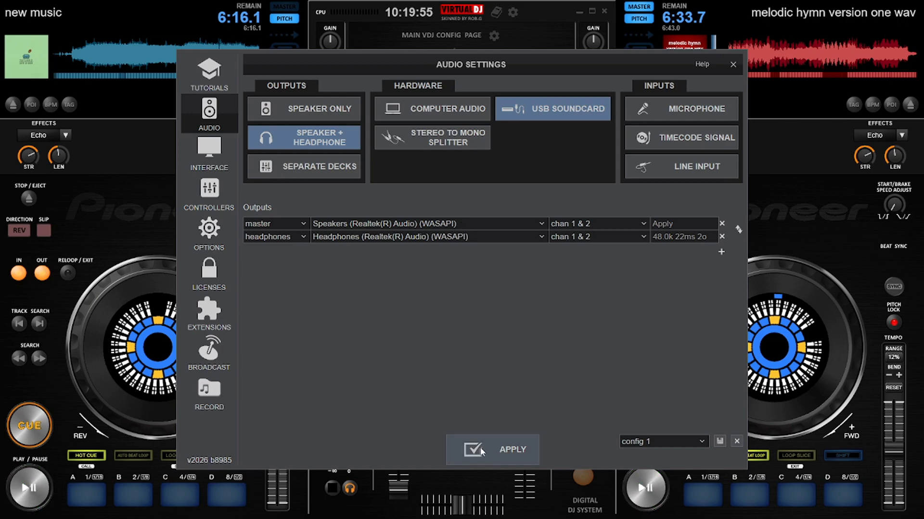
pyautogui.click(732, 64)
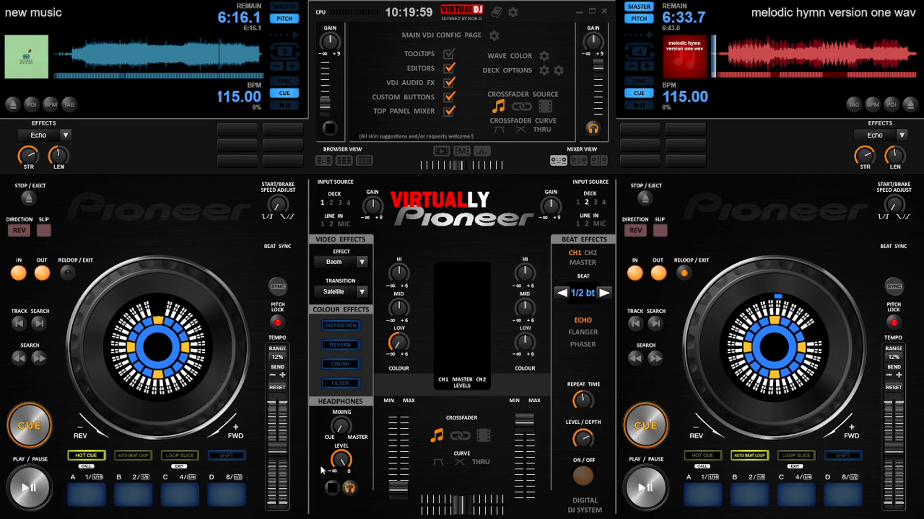
# Step: Test deck A's playback from late in the track and from its cue point, toggle its headphone monitoring, and return it to the cue point
pyautogui.click(219, 71)
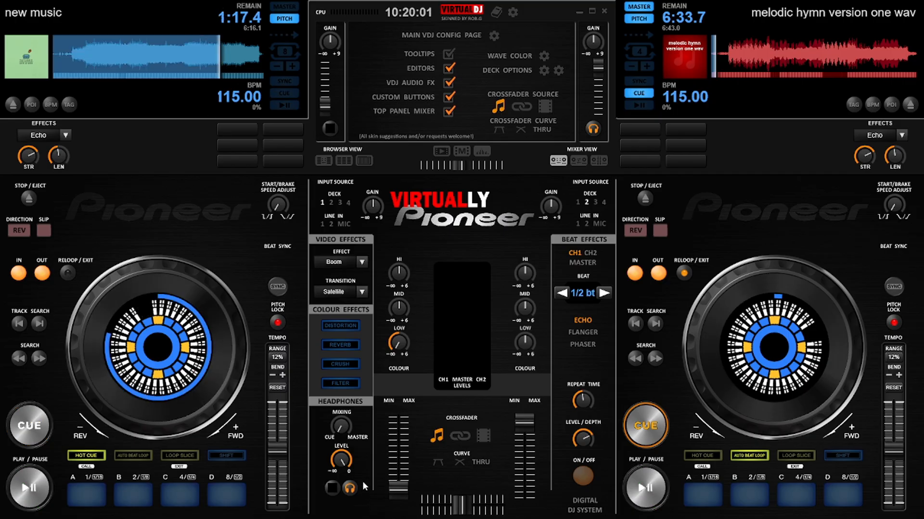
pyautogui.click(27, 475)
pyautogui.click(29, 427)
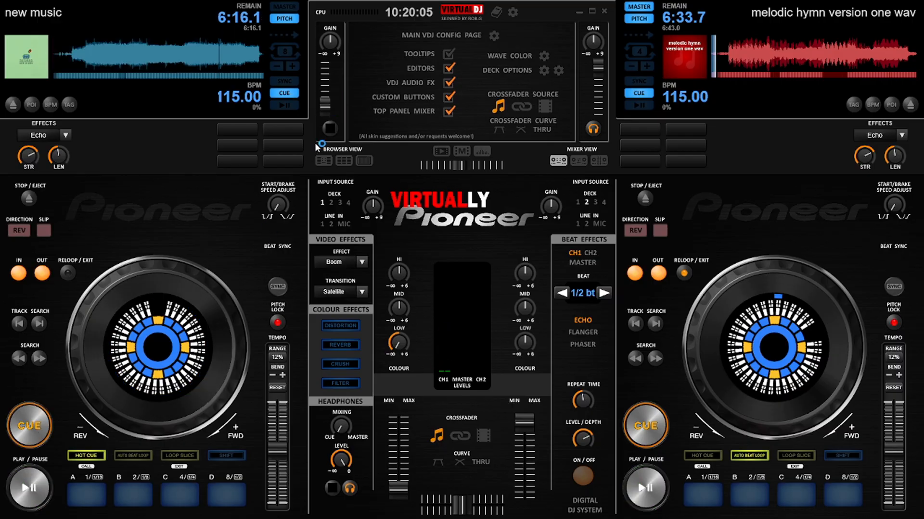
pyautogui.click(331, 128)
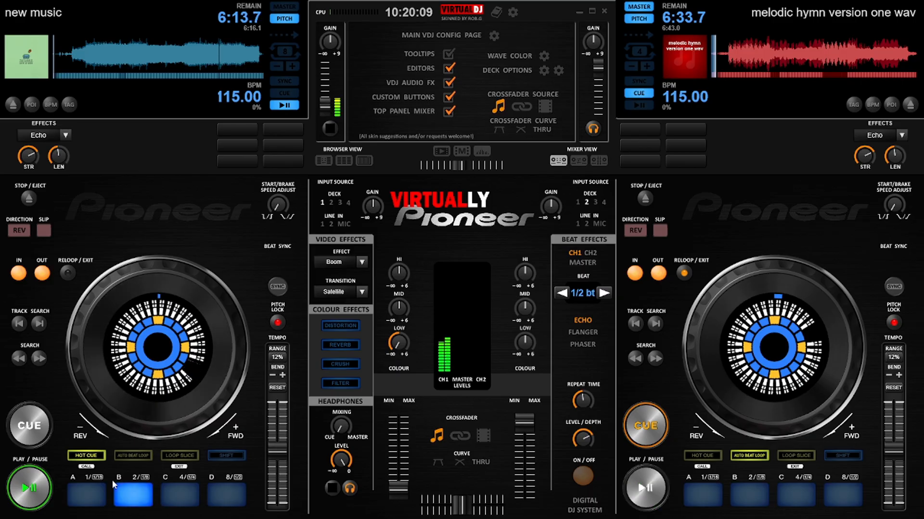
pyautogui.click(41, 430)
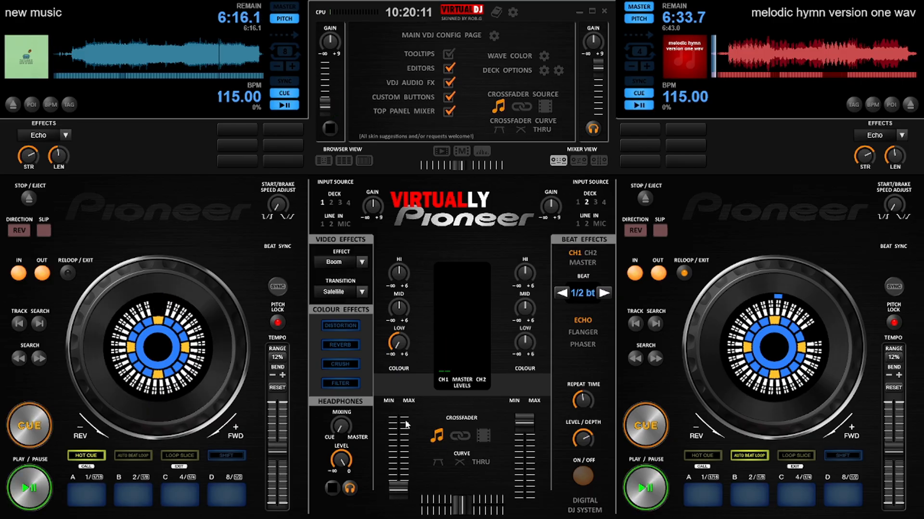